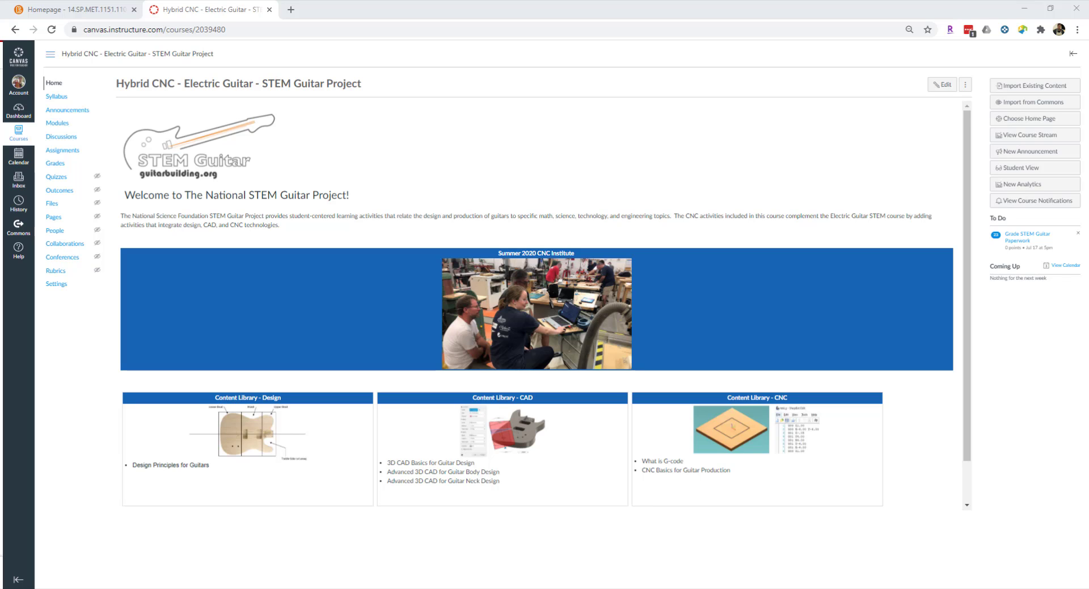
Export the Hybrid CNC - Electric Guitar course content as a Course export and bring up the folder holding the downloaded package.
{"action": "left_click", "coordinate": [57, 285]}
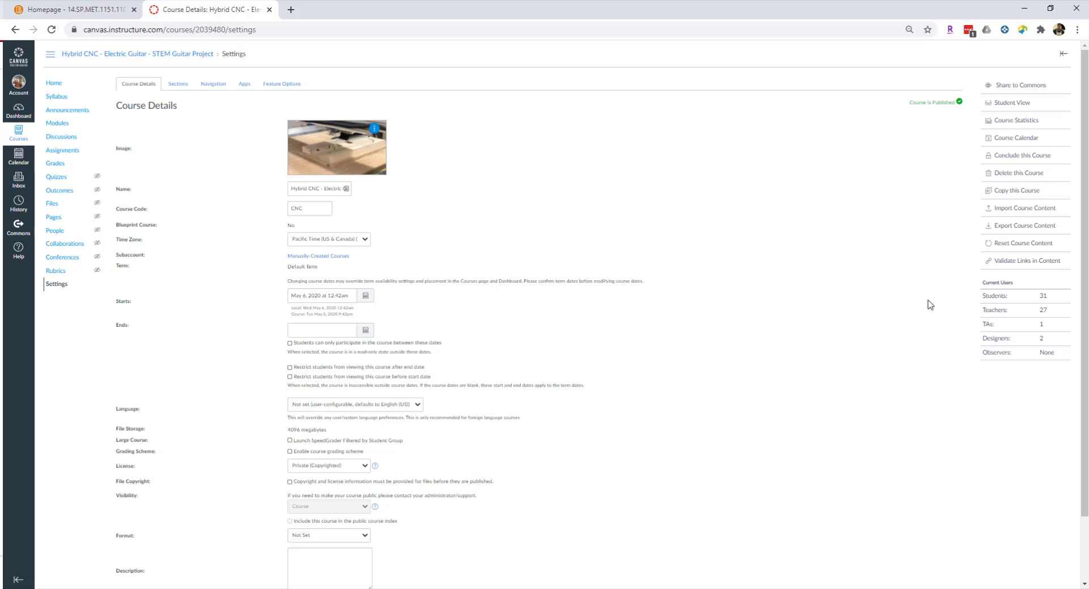
{"action": "left_click", "coordinate": [1020, 227]}
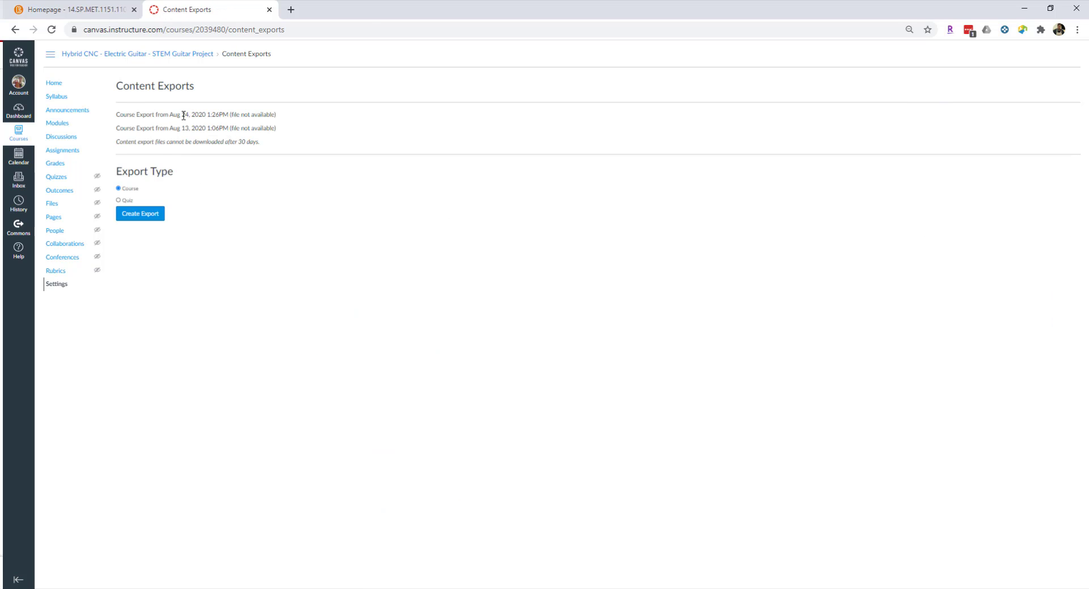
{"action": "left_click", "coordinate": [139, 214]}
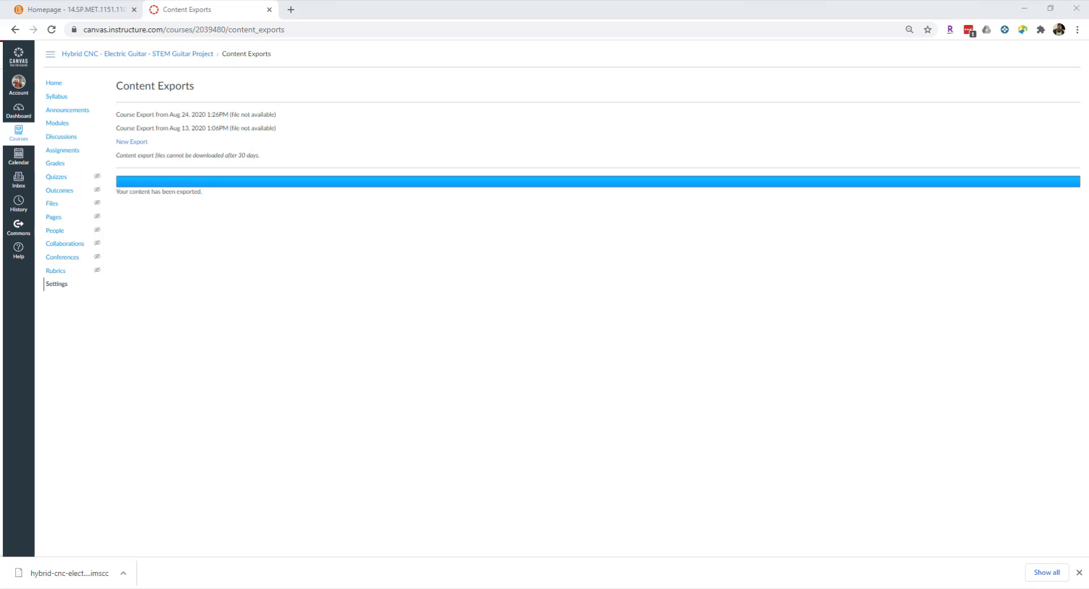
{"action": "key", "text": "alt+Tab"}
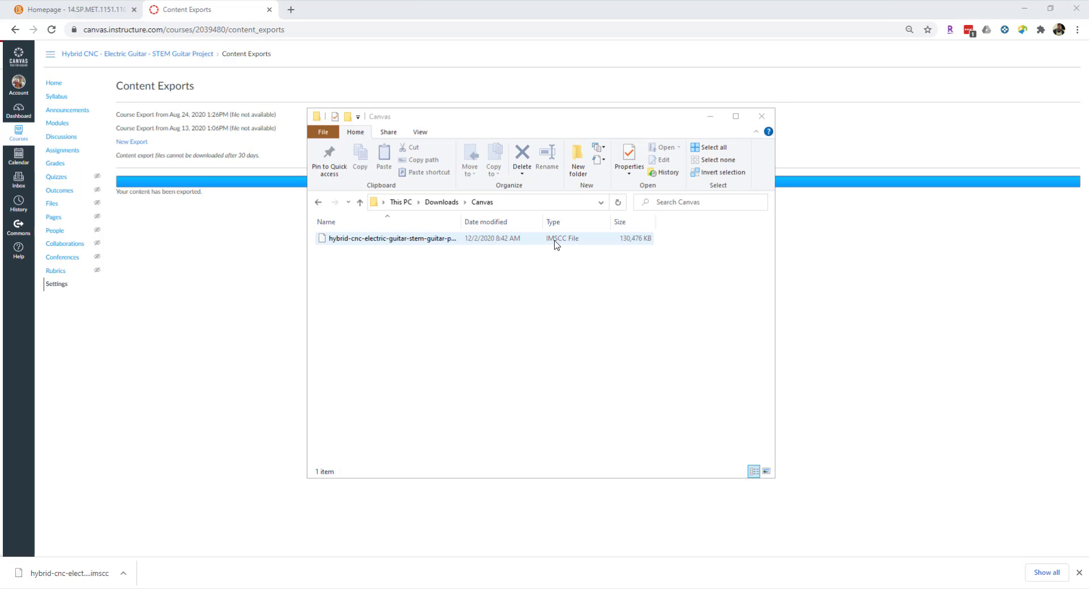
Switch to the Sinclair eLearn course GUITAR MFG USING STEM and start importing components from a file.
{"action": "left_click", "coordinate": [99, 12]}
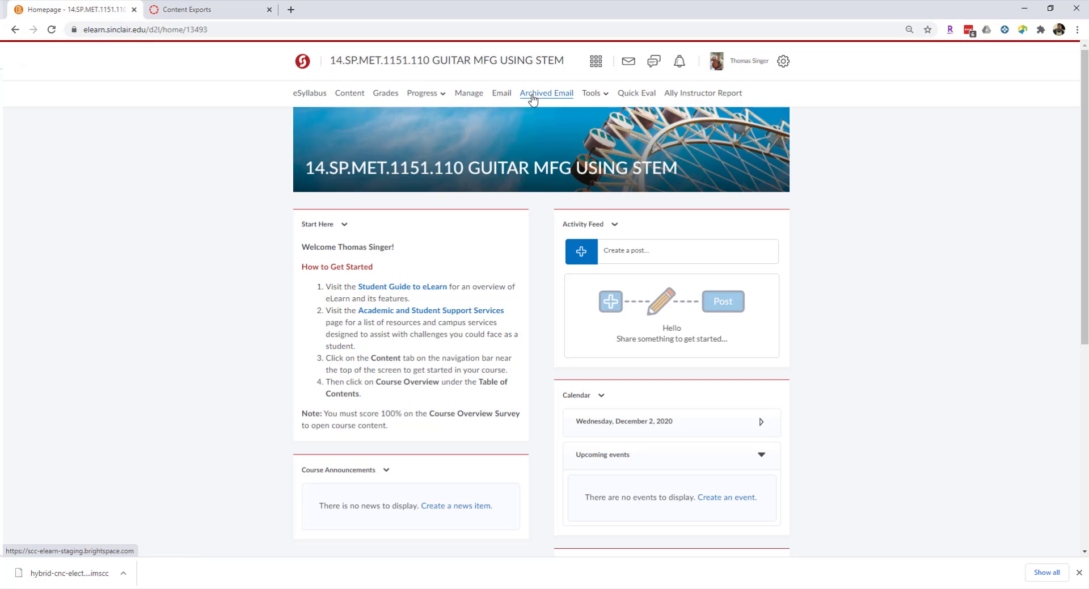
{"action": "left_click", "coordinate": [473, 98]}
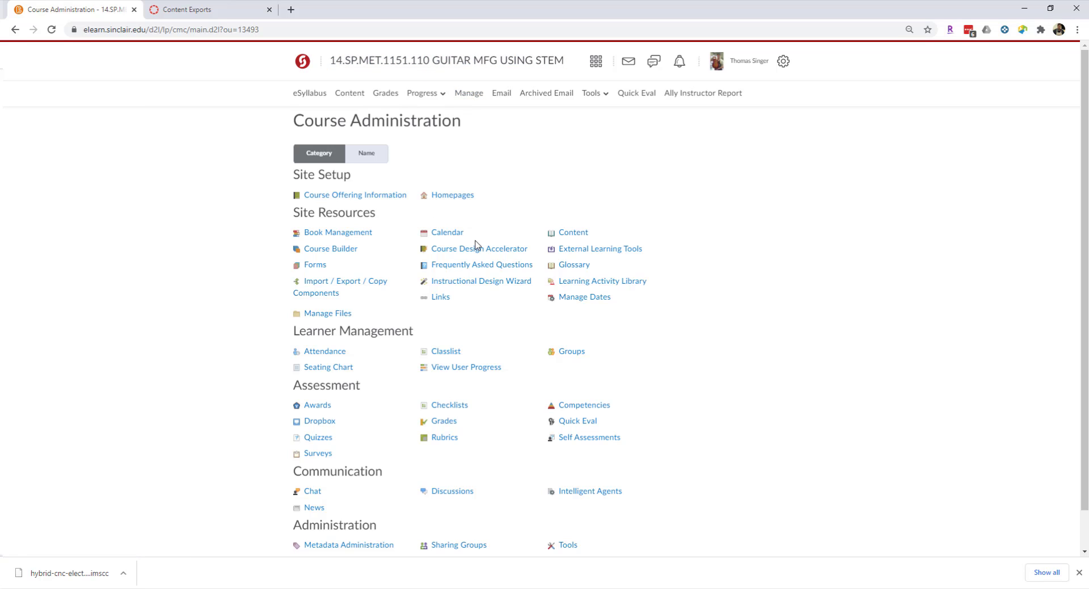
{"action": "left_click", "coordinate": [323, 288]}
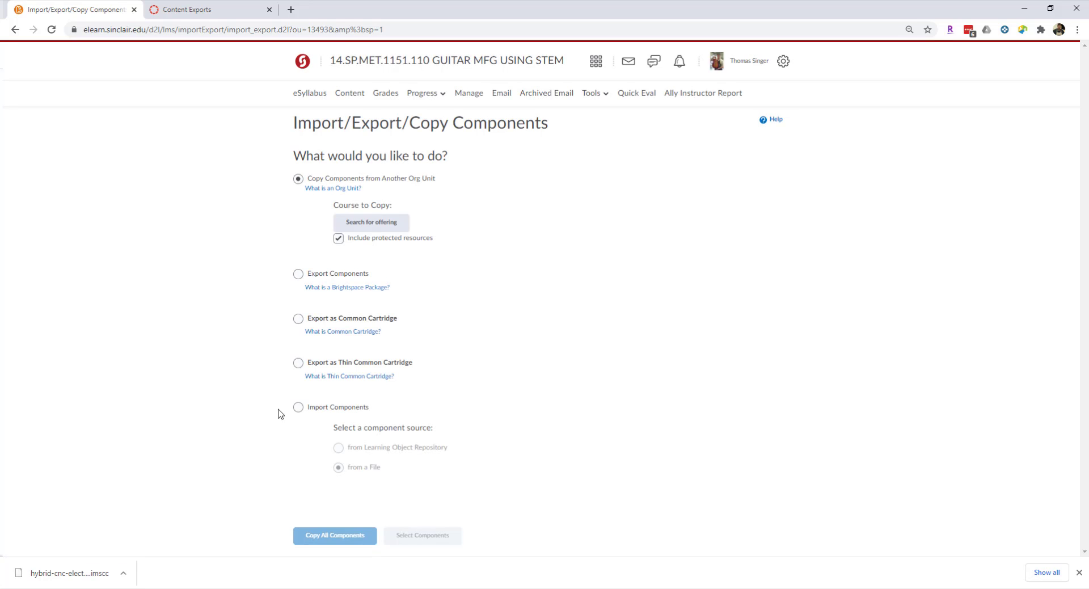
{"action": "left_click", "coordinate": [298, 408]}
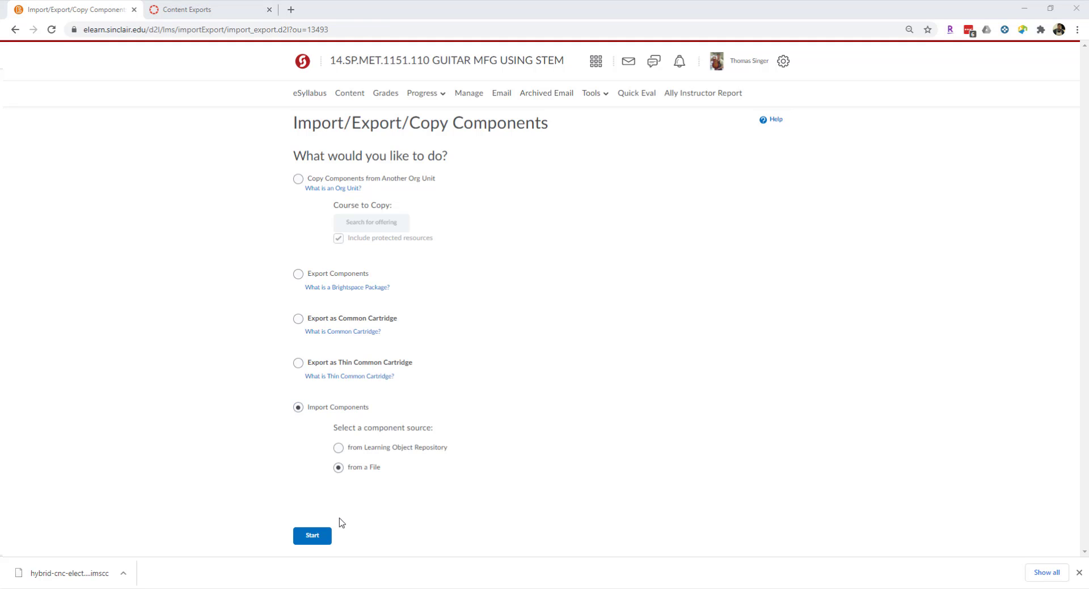
{"action": "left_click", "coordinate": [316, 544]}
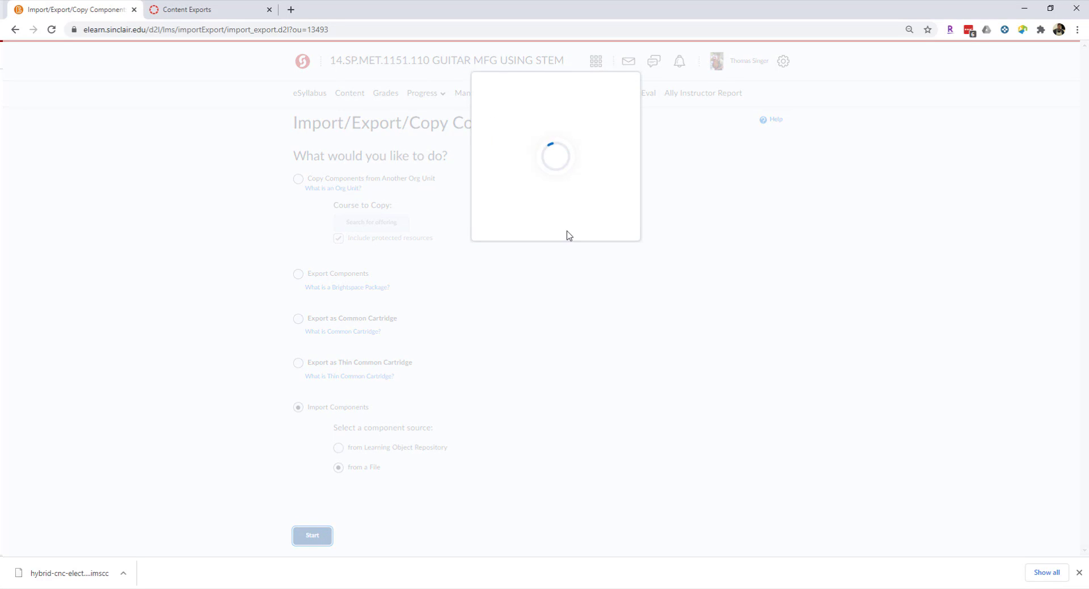
Upload the hybrid-cnc-electric-guitar .imscc package from the Canvas folder and import all its components, enlarging the import dialog.
{"action": "scroll", "coordinate": [578, 147], "scroll_direction": "up", "scroll_amount": 1}
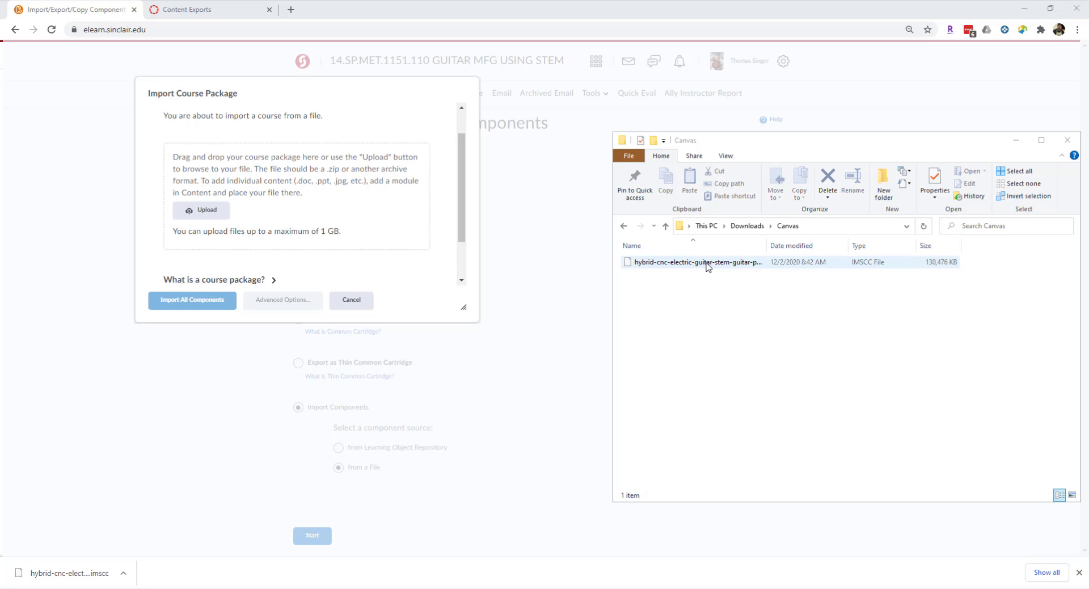
{"action": "left_click_drag", "start_coordinate": [707, 267], "coordinate": [317, 214]}
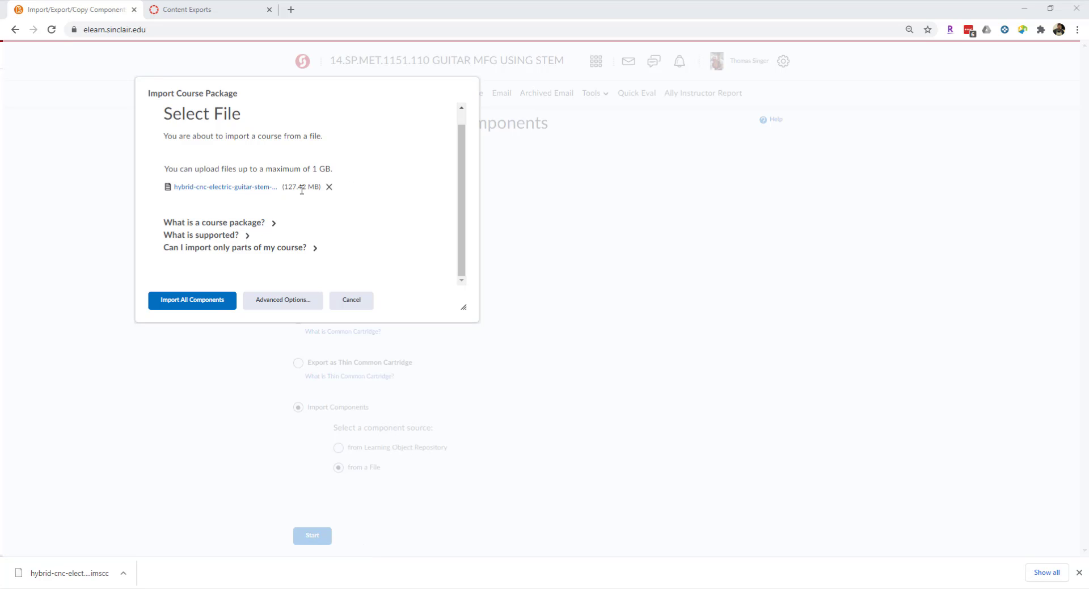
{"action": "left_click", "coordinate": [206, 306]}
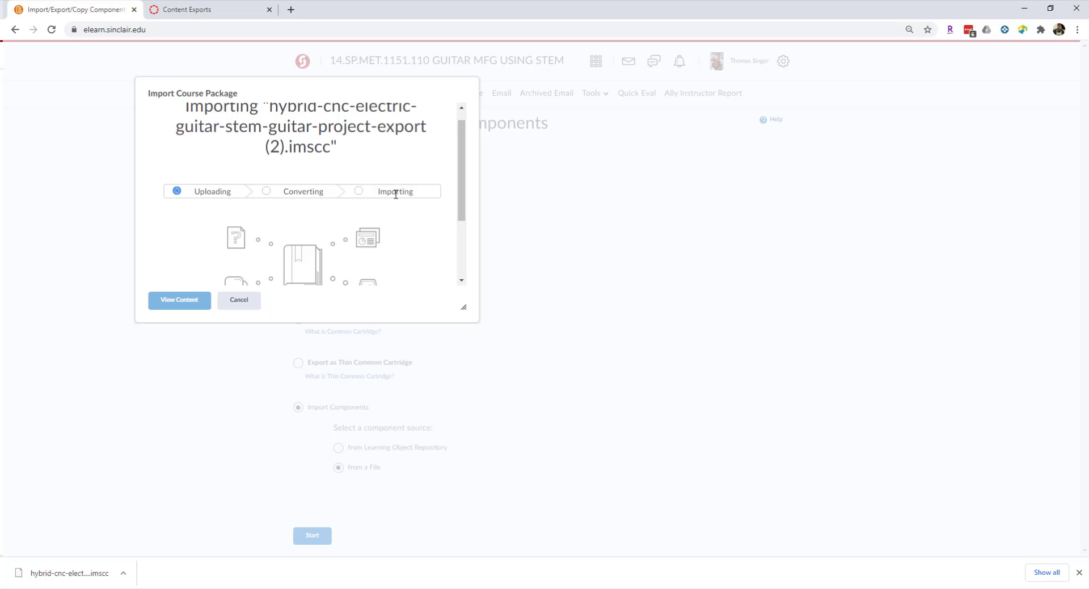
{"action": "scroll", "coordinate": [381, 212], "scroll_direction": "down", "scroll_amount": 1}
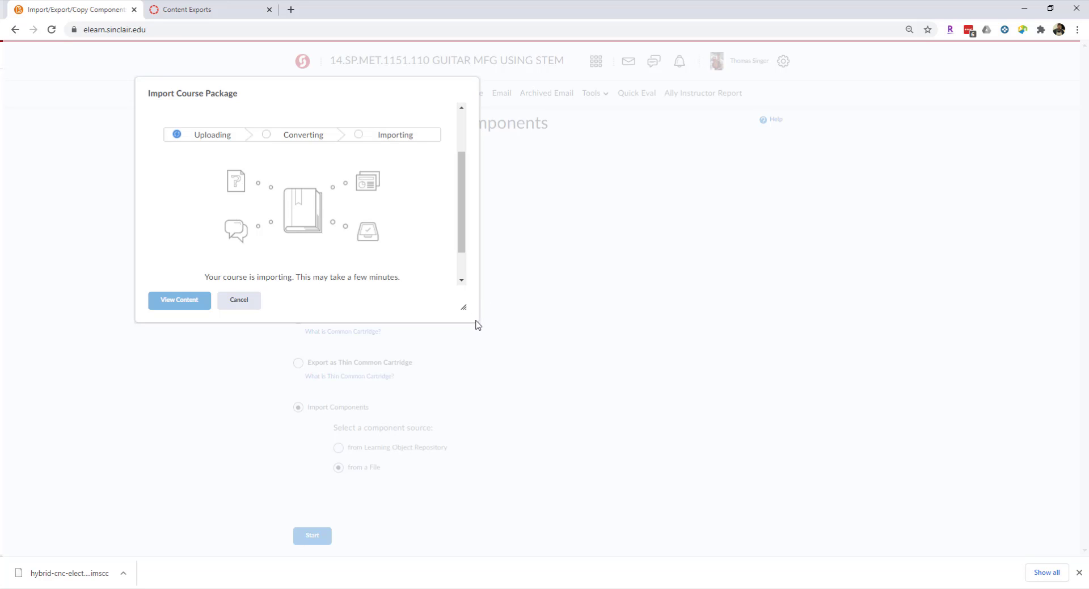
{"action": "left_click_drag", "start_coordinate": [463, 306], "coordinate": [516, 369]}
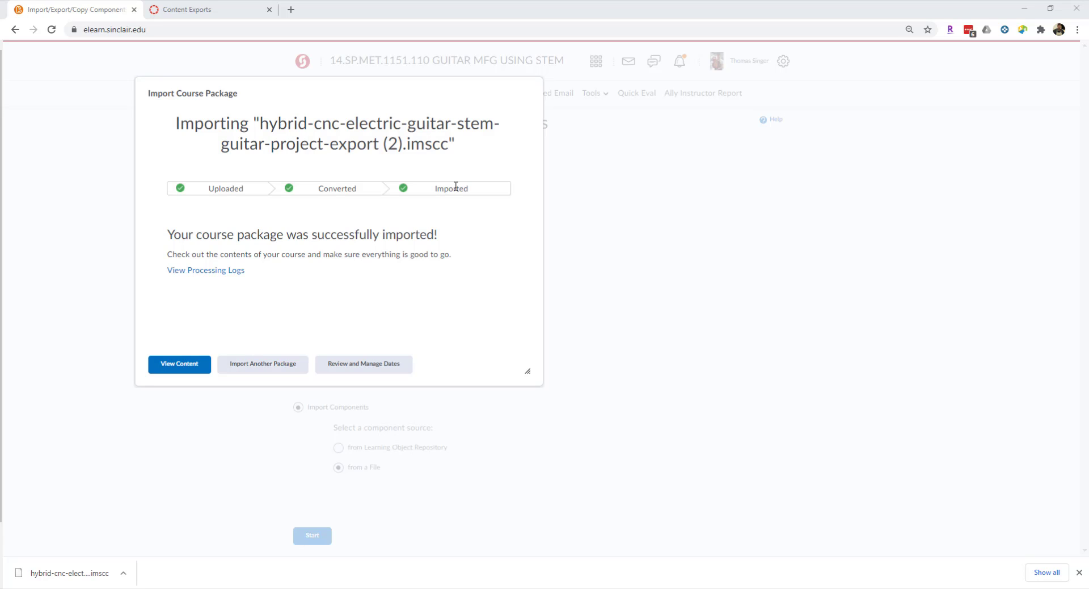
Open the course content after the import and examine the whole module list for the newly added modules.
{"action": "left_click", "coordinate": [185, 370]}
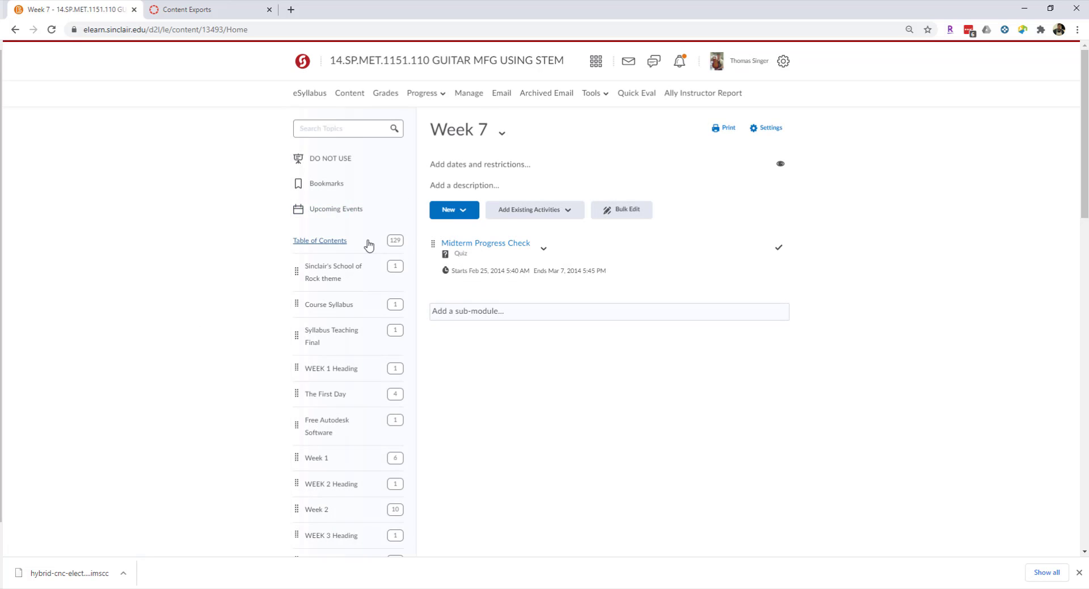
{"action": "scroll", "coordinate": [403, 272], "scroll_direction": "down", "scroll_amount": 3}
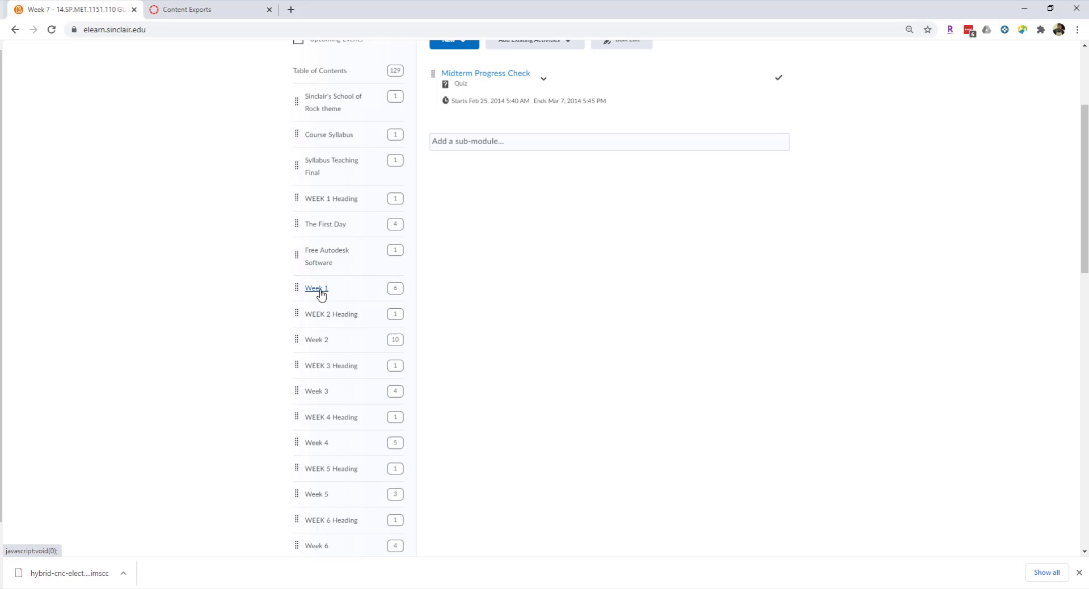
{"action": "scroll", "coordinate": [320, 292], "scroll_direction": "down", "scroll_amount": 9}
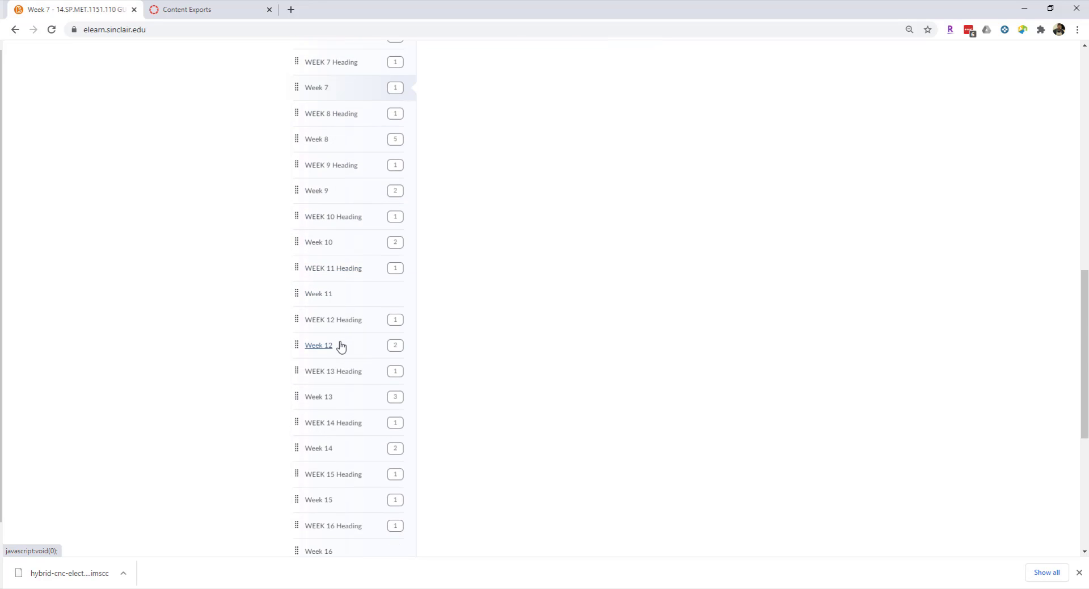
{"action": "scroll", "coordinate": [341, 346], "scroll_direction": "down", "scroll_amount": 6}
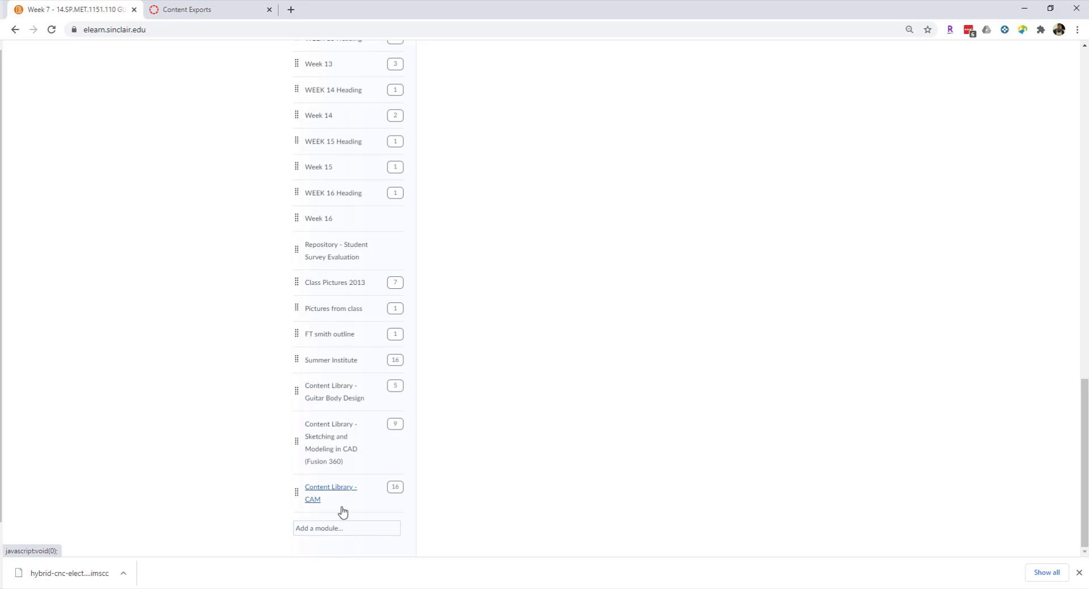
{"action": "scroll", "coordinate": [392, 418], "scroll_direction": "up", "scroll_amount": 1}
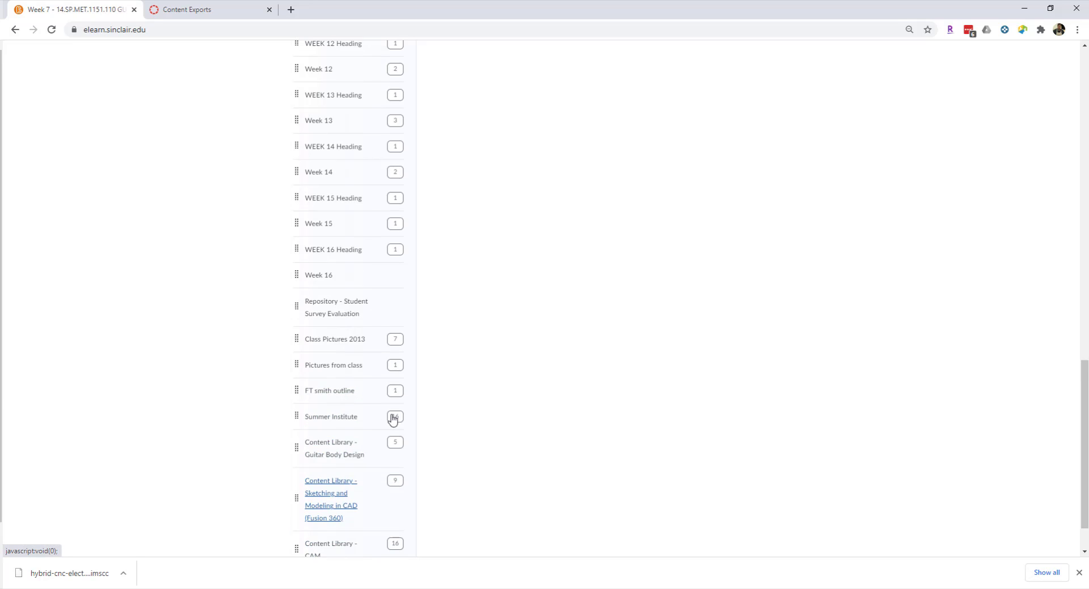
{"action": "scroll", "coordinate": [393, 418], "scroll_direction": "up", "scroll_amount": 6}
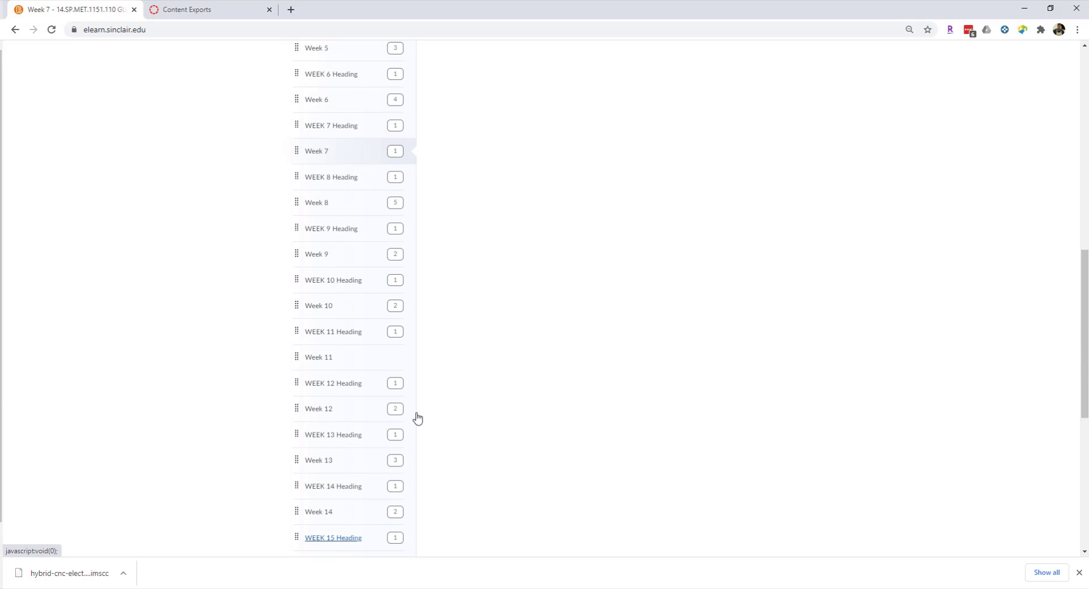
{"action": "scroll", "coordinate": [418, 418], "scroll_direction": "up", "scroll_amount": 9}
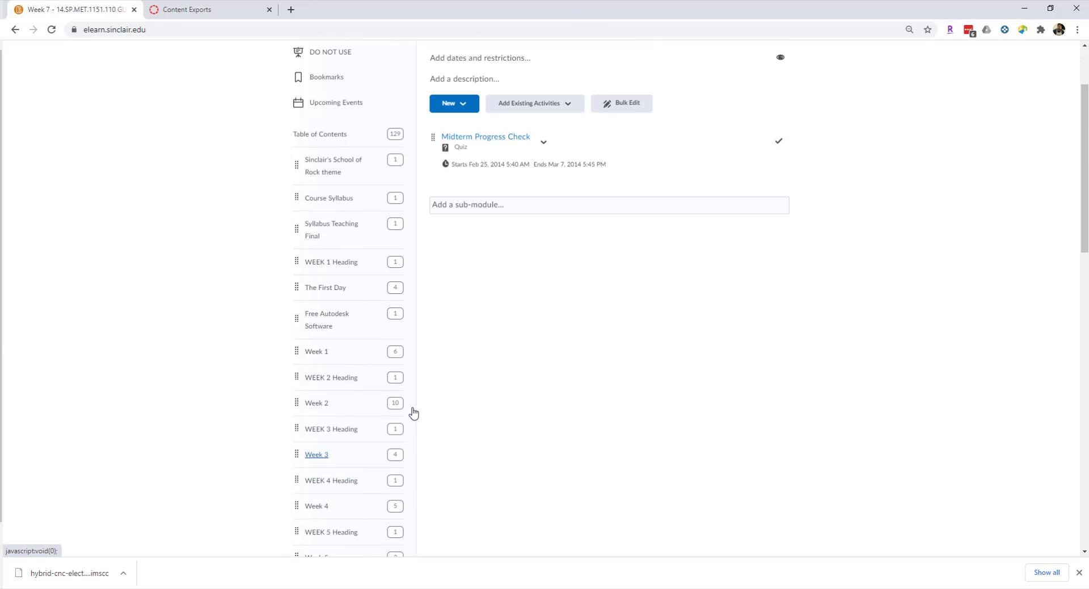
{"action": "scroll", "coordinate": [408, 414], "scroll_direction": "up", "scroll_amount": 2}
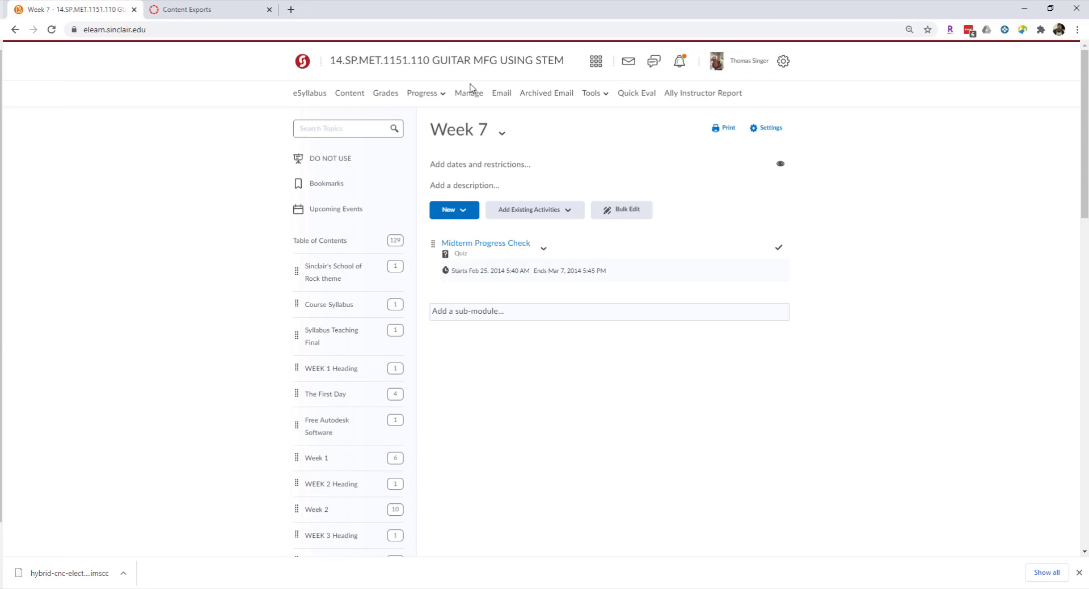
Open the Summer Institute module and review its imported web pages, files and quizzes.
{"action": "left_click", "coordinate": [350, 94]}
{"action": "scroll", "coordinate": [221, 412], "scroll_direction": "down", "scroll_amount": 15}
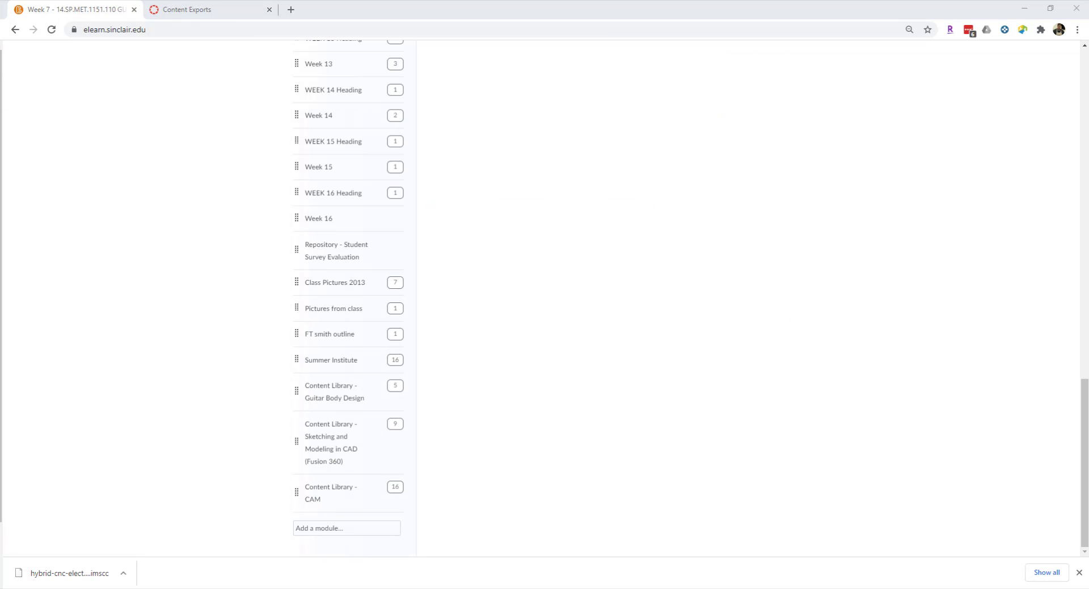
{"action": "left_click", "coordinate": [321, 365]}
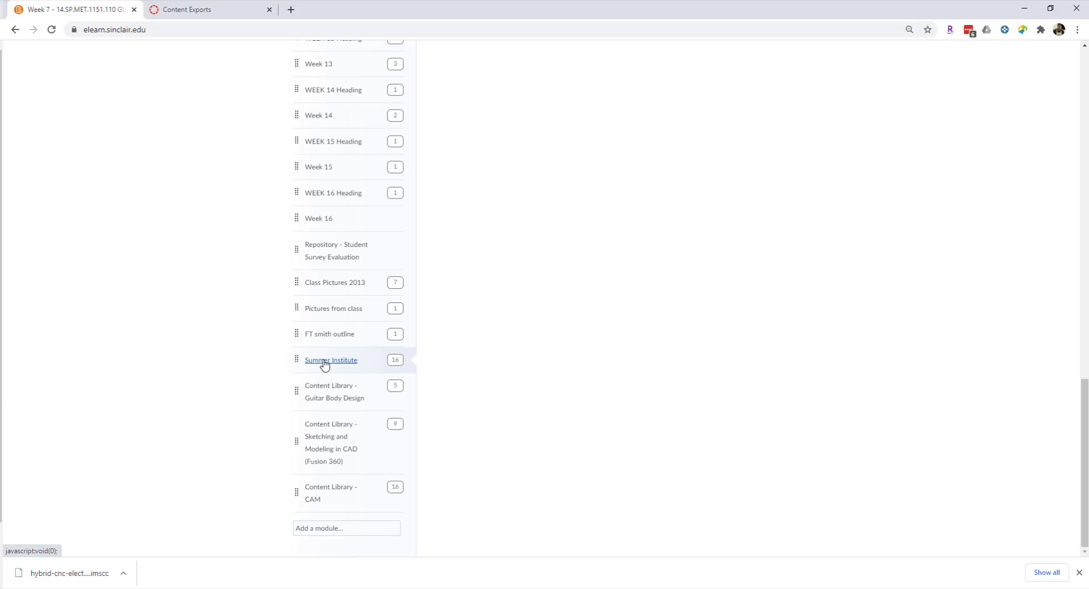
{"action": "scroll", "coordinate": [505, 350], "scroll_direction": "up", "scroll_amount": 18}
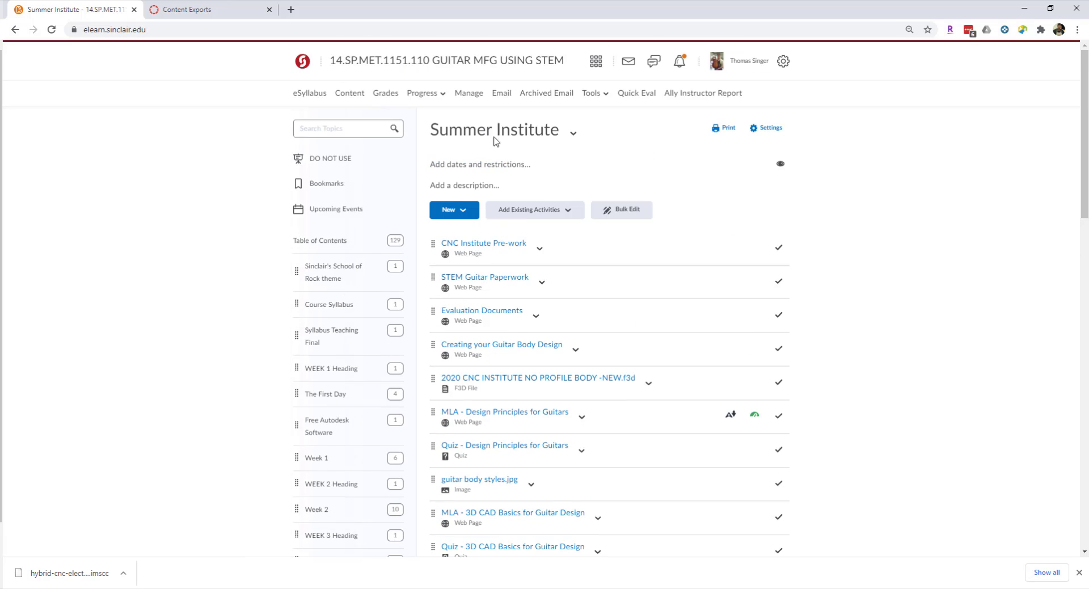
{"action": "scroll", "coordinate": [531, 142], "scroll_direction": "down", "scroll_amount": 4}
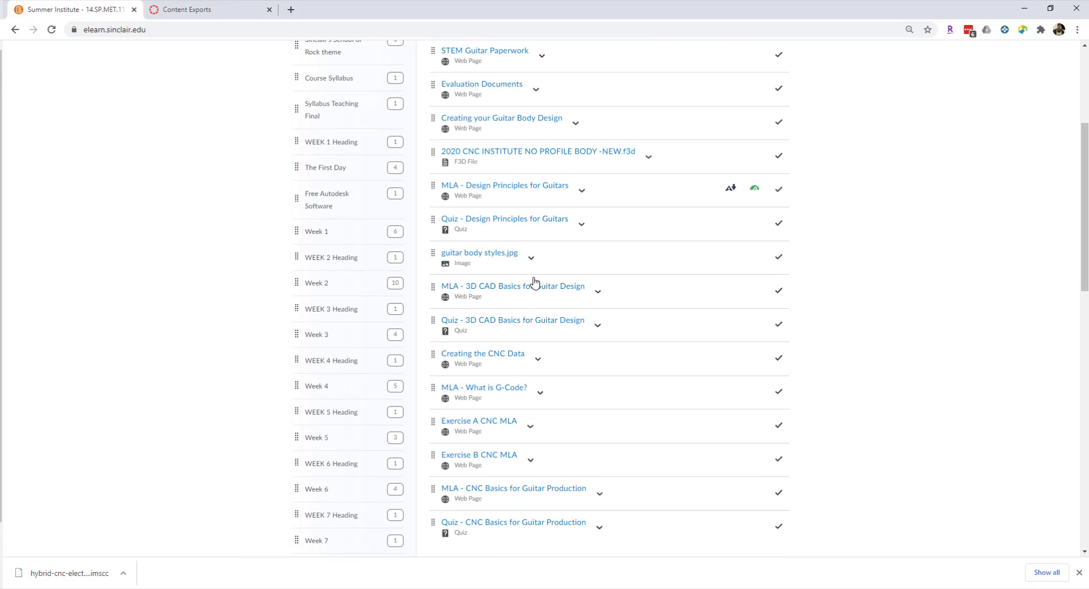
{"action": "scroll", "coordinate": [533, 290], "scroll_direction": "down", "scroll_amount": 2}
{"action": "scroll", "coordinate": [535, 301], "scroll_direction": "up", "scroll_amount": 3}
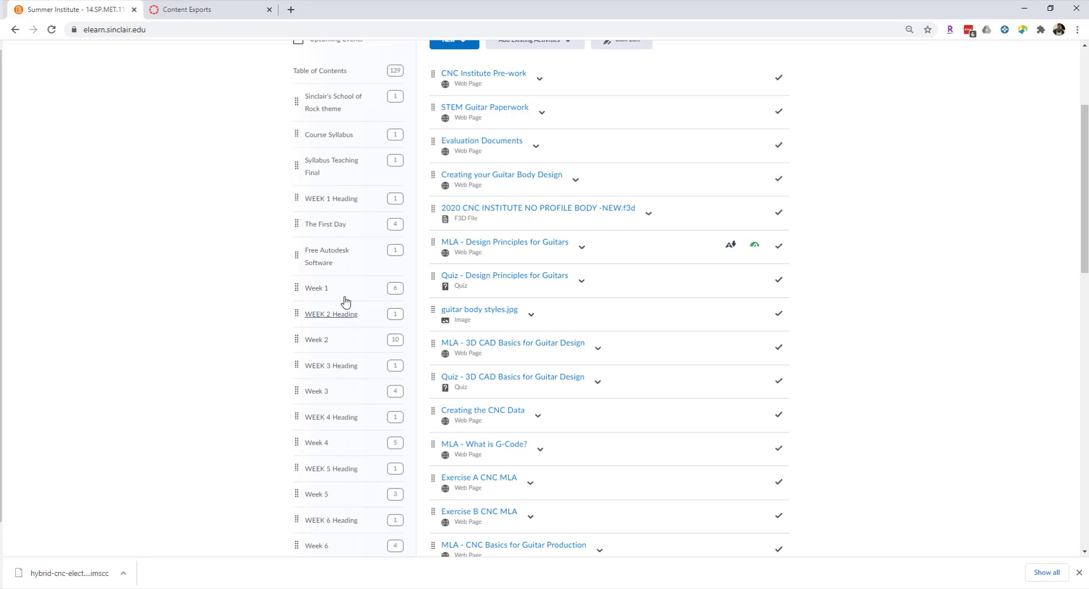
{"action": "scroll", "coordinate": [469, 332], "scroll_direction": "down", "scroll_amount": 3}
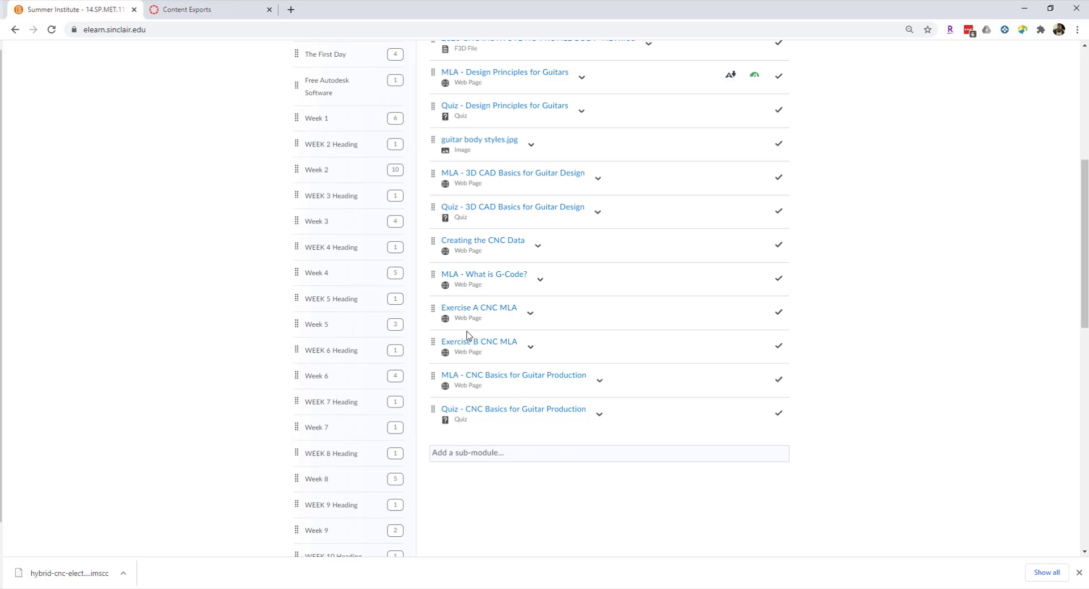
{"action": "scroll", "coordinate": [467, 338], "scroll_direction": "up", "scroll_amount": 2}
{"action": "scroll", "coordinate": [466, 340], "scroll_direction": "down", "scroll_amount": 1}
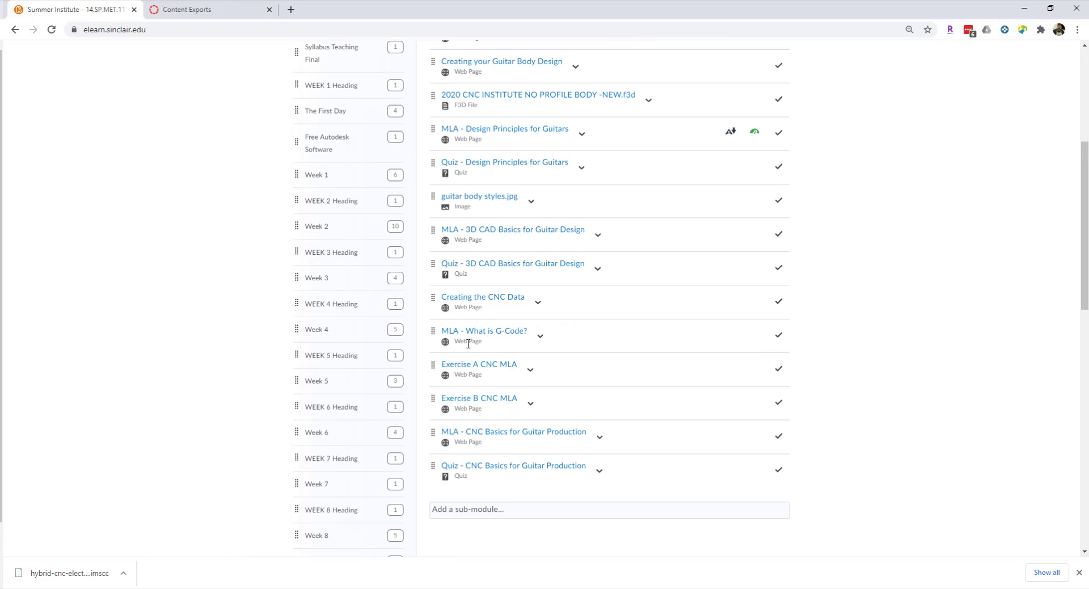
Open the Content Library - Guitar Body Design module and review its sub-modules, documents and quiz.
{"action": "scroll", "coordinate": [468, 343], "scroll_direction": "down", "scroll_amount": 12}
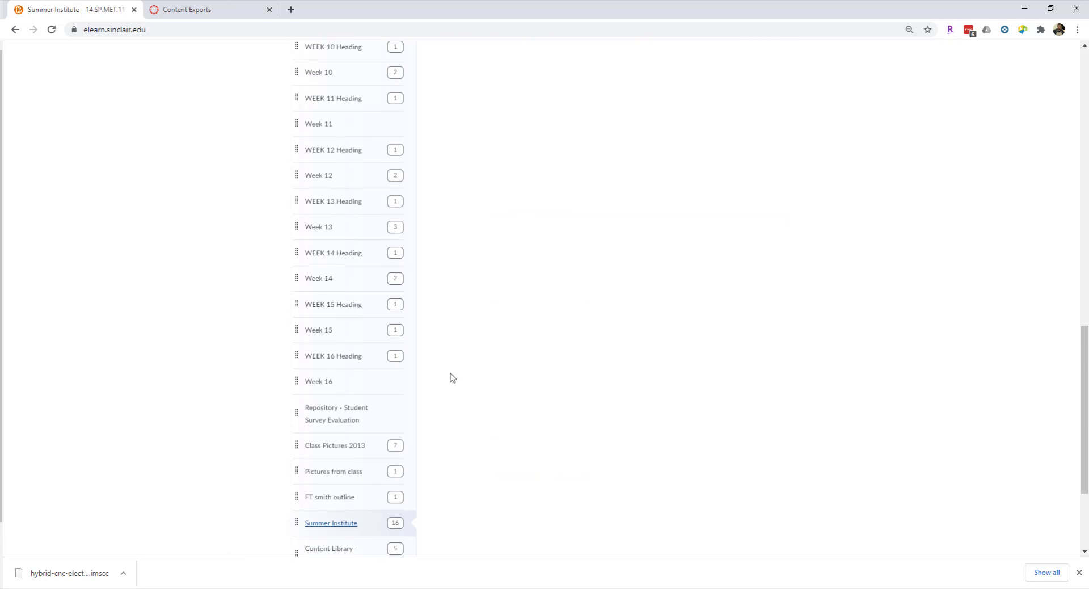
{"action": "scroll", "coordinate": [453, 377], "scroll_direction": "down", "scroll_amount": 1}
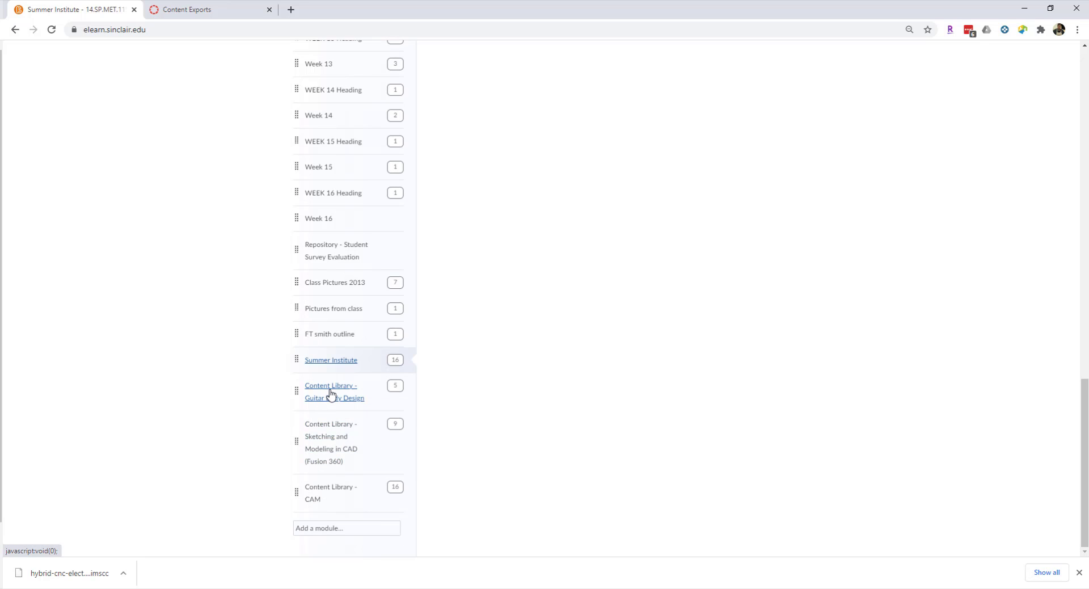
{"action": "left_click", "coordinate": [332, 392]}
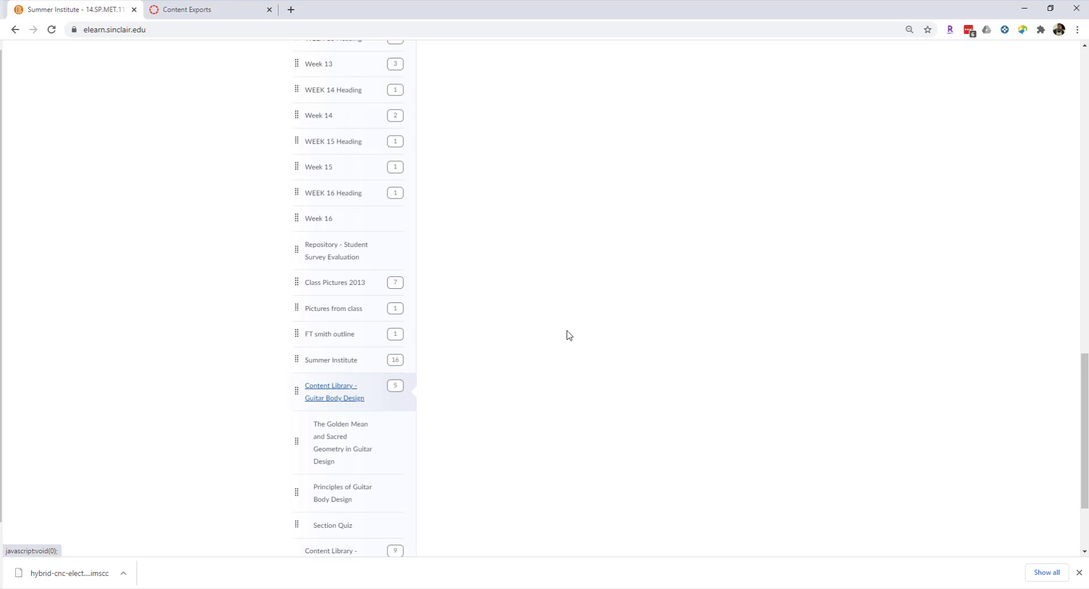
{"action": "scroll", "coordinate": [482, 384], "scroll_direction": "up", "scroll_amount": 10}
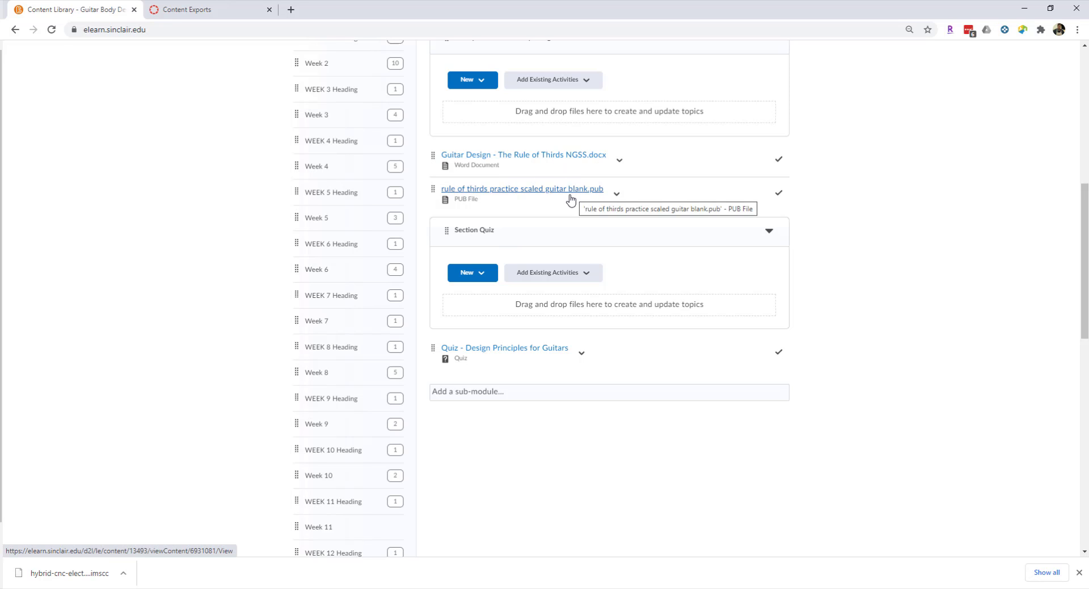
{"action": "scroll", "coordinate": [574, 199], "scroll_direction": "up", "scroll_amount": 2}
{"action": "scroll", "coordinate": [572, 206], "scroll_direction": "up", "scroll_amount": 3}
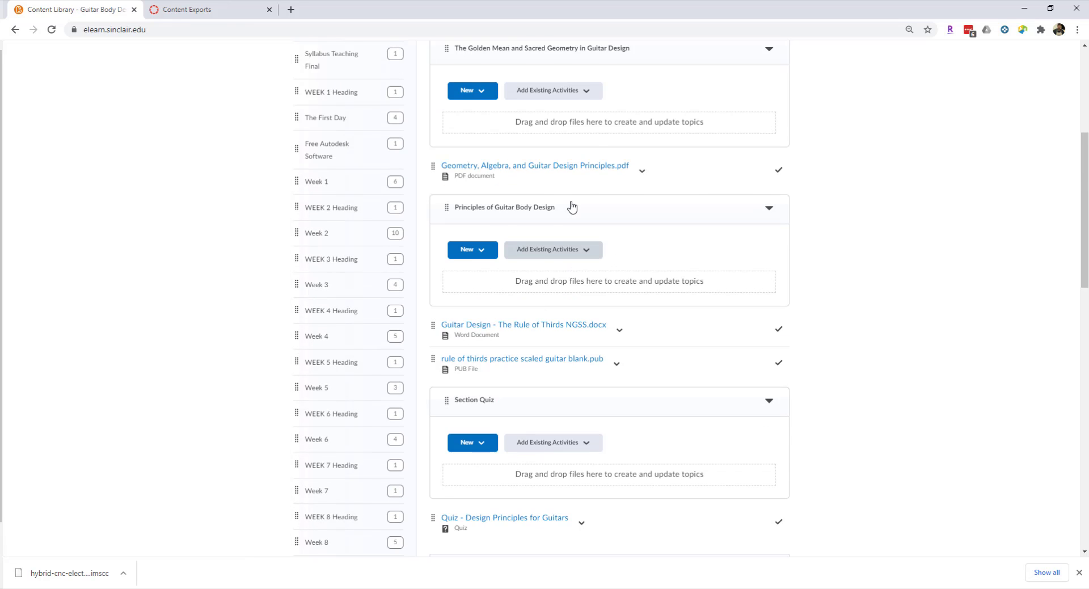
{"action": "scroll", "coordinate": [564, 221], "scroll_direction": "up", "scroll_amount": 1}
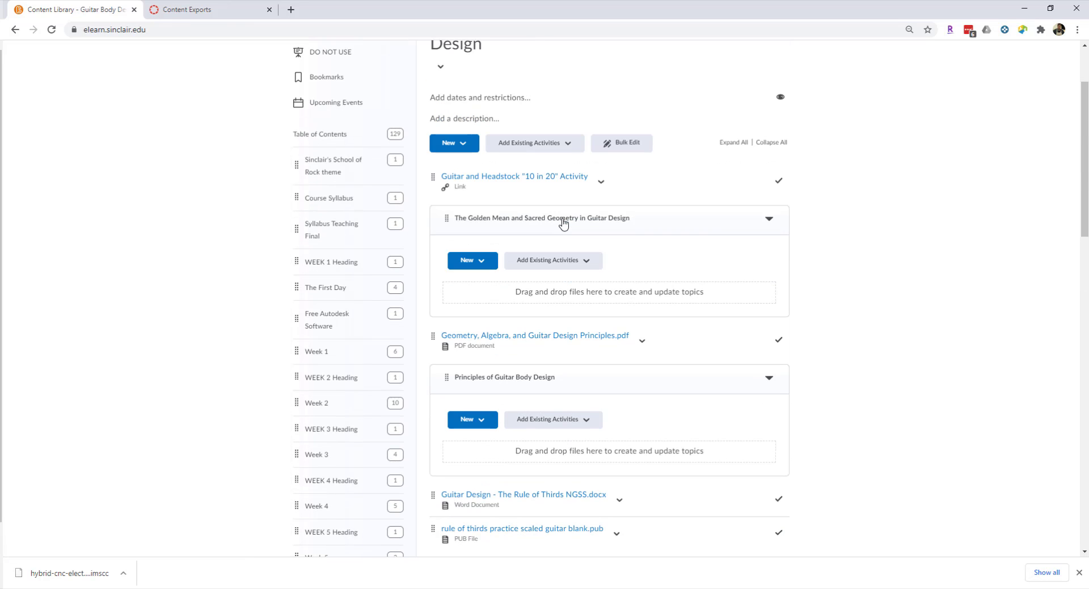
Open the Content Library - Sketching and Modeling in CAD (Fusion 360) module and review its sub-modules, documents, images, quiz and body blank files.
{"action": "scroll", "coordinate": [370, 307], "scroll_direction": "down", "scroll_amount": 12}
{"action": "scroll", "coordinate": [408, 357], "scroll_direction": "down", "scroll_amount": 6}
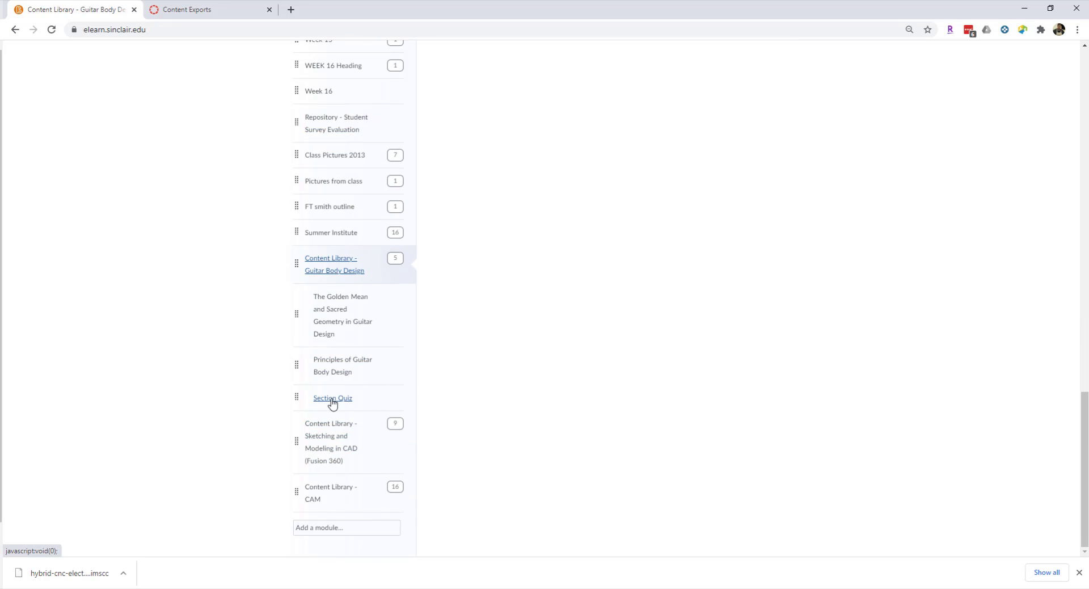
{"action": "left_click", "coordinate": [327, 448]}
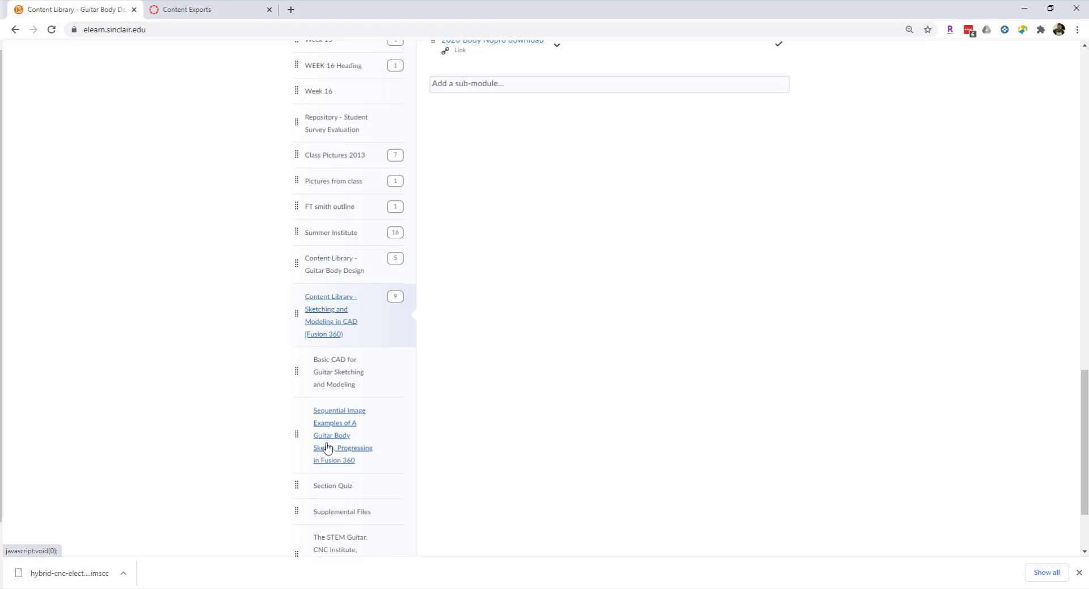
{"action": "scroll", "coordinate": [624, 323], "scroll_direction": "up", "scroll_amount": 8}
{"action": "scroll", "coordinate": [592, 336], "scroll_direction": "up", "scroll_amount": 8}
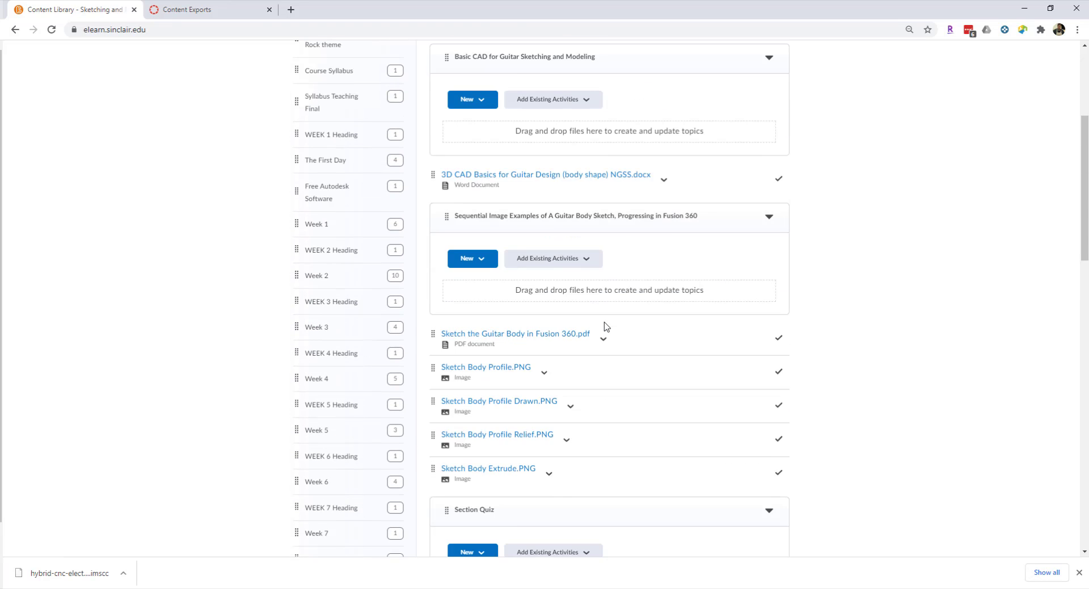
{"action": "scroll", "coordinate": [586, 314], "scroll_direction": "down", "scroll_amount": 1}
{"action": "scroll", "coordinate": [560, 307], "scroll_direction": "down", "scroll_amount": 2}
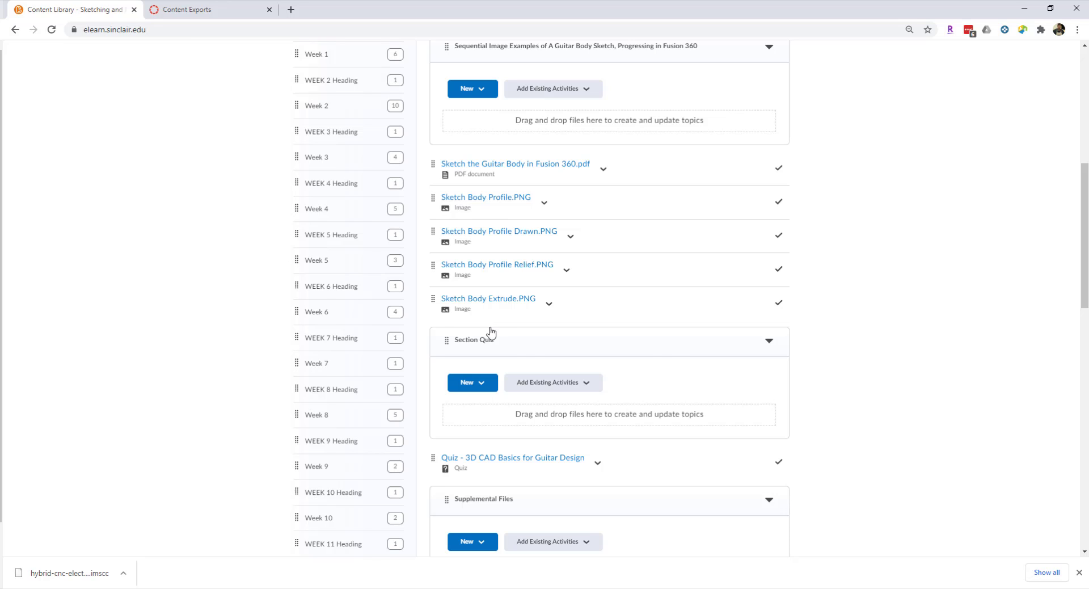
{"action": "scroll", "coordinate": [492, 332], "scroll_direction": "down", "scroll_amount": 2}
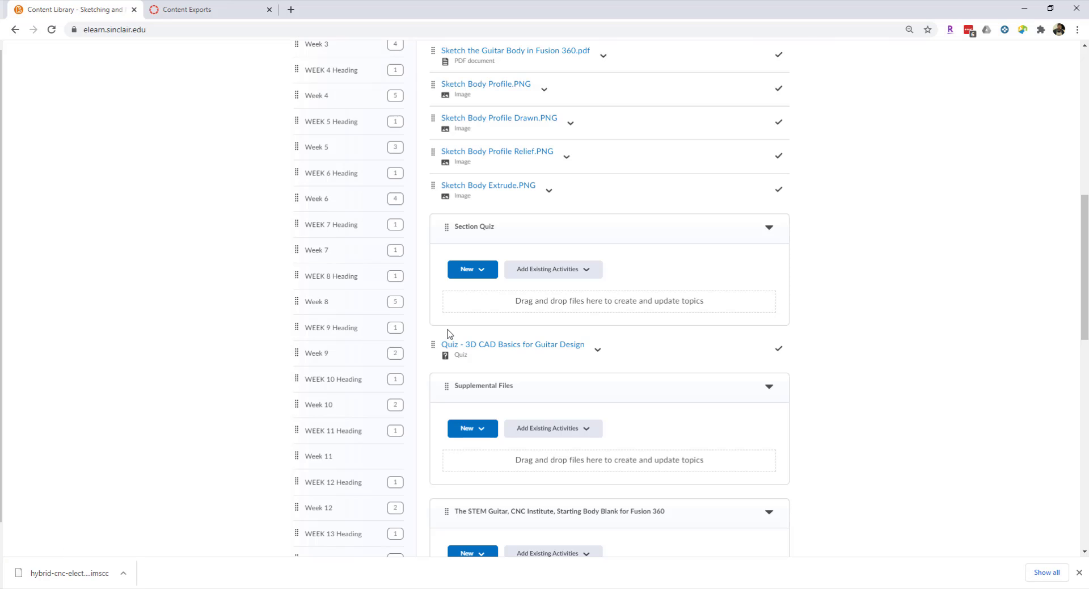
{"action": "scroll", "coordinate": [450, 334], "scroll_direction": "up", "scroll_amount": 7}
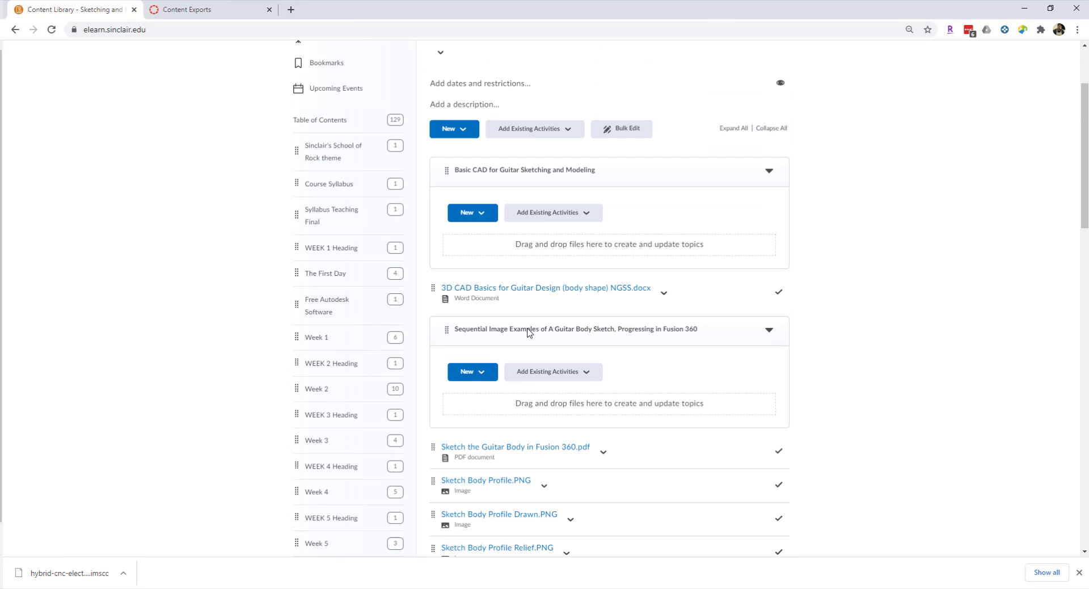
{"action": "scroll", "coordinate": [528, 333], "scroll_direction": "up", "scroll_amount": 1}
{"action": "scroll", "coordinate": [527, 333], "scroll_direction": "down", "scroll_amount": 2}
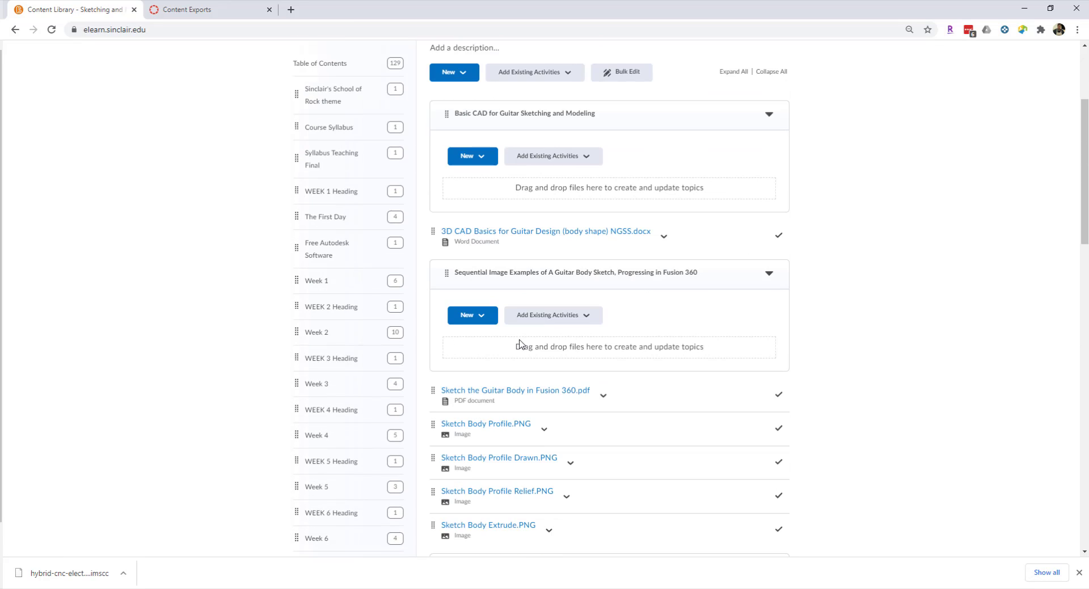
{"action": "scroll", "coordinate": [519, 343], "scroll_direction": "down", "scroll_amount": 9}
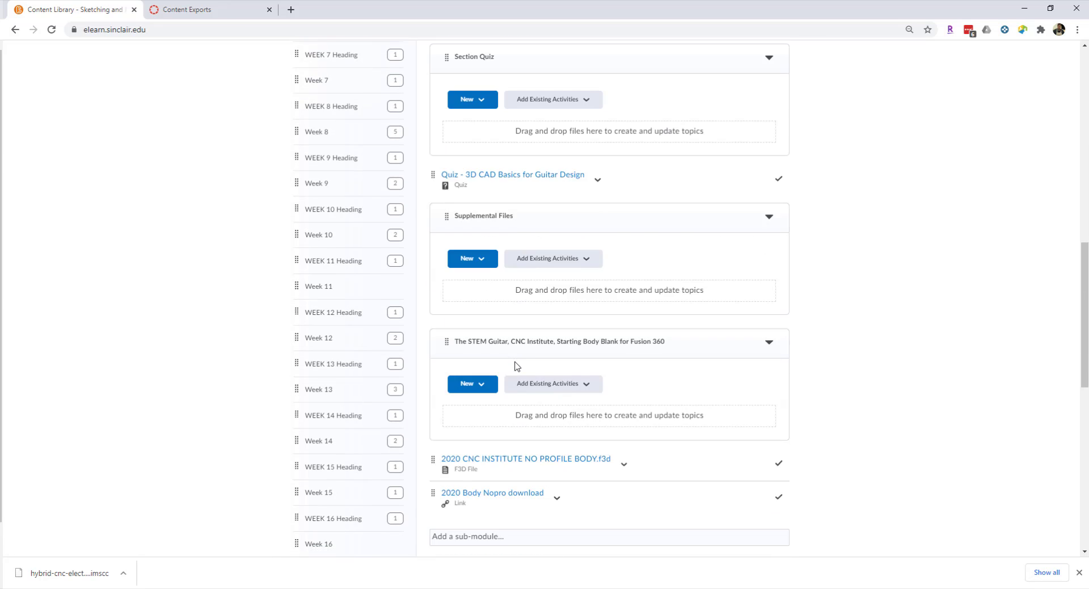
{"action": "scroll", "coordinate": [518, 366], "scroll_direction": "down", "scroll_amount": 3}
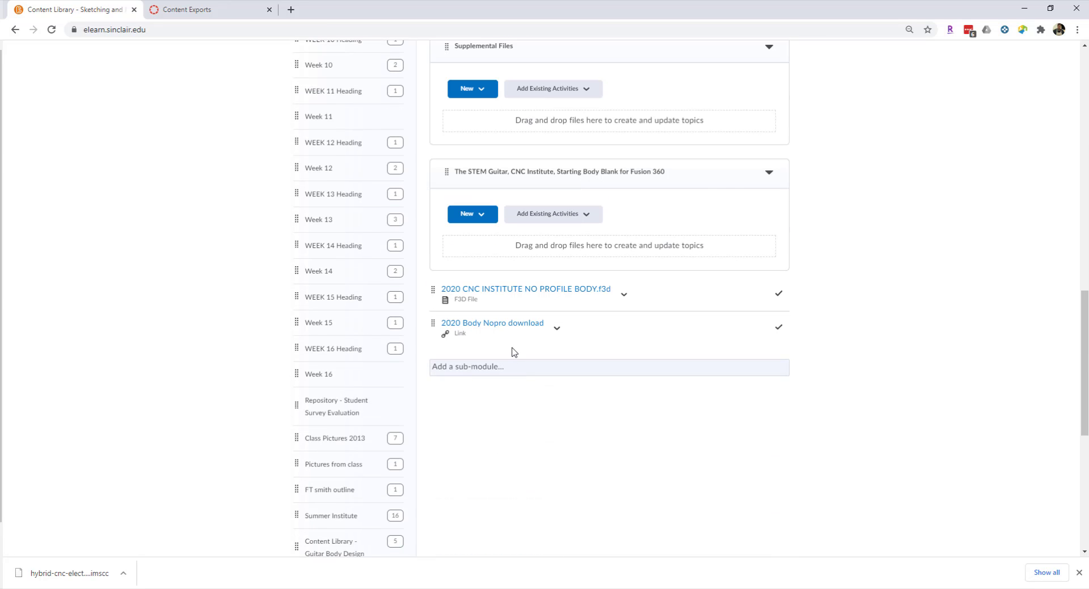